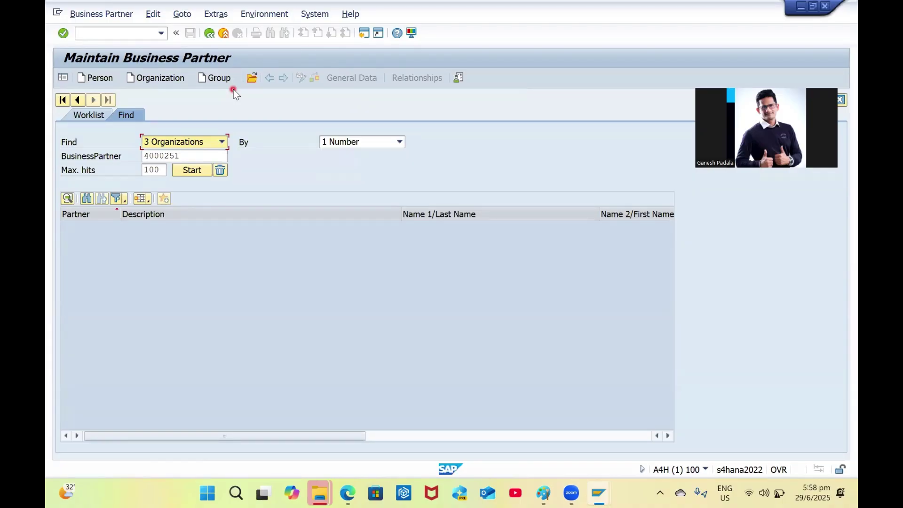
# Step: Copy the existing supplier's business partner number, search organizations by that number and select the matching supplier
pyautogui.moveTo(183, 156); pyautogui.dragTo(125, 161)
pyautogui.hotkey('ctrl', 'c')
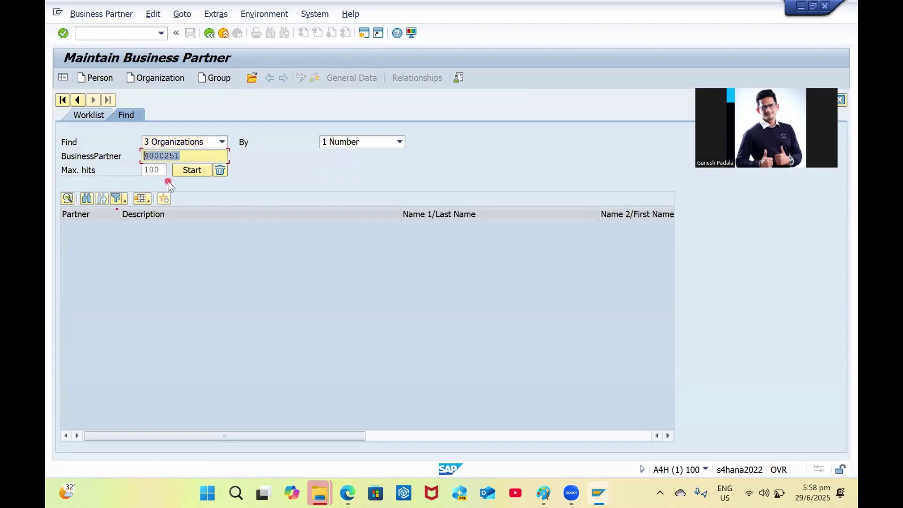
pyautogui.click(192, 153)
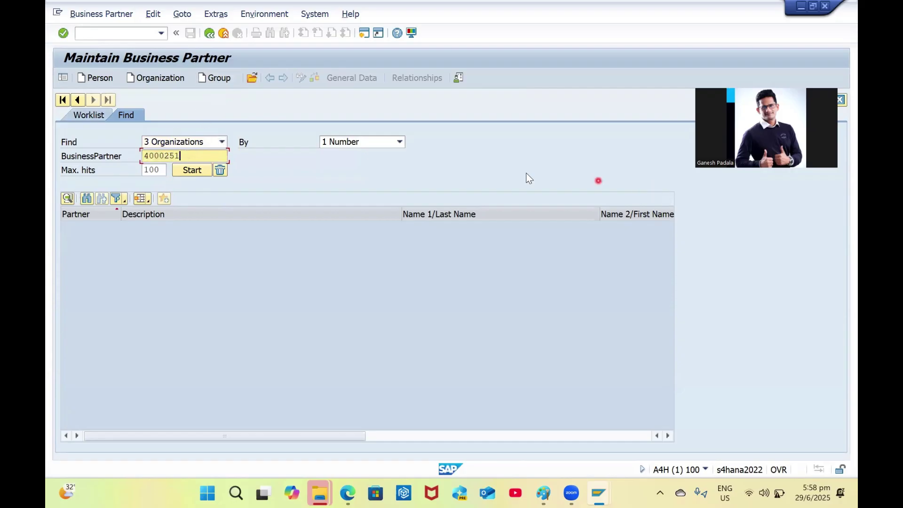
pyautogui.click(196, 169)
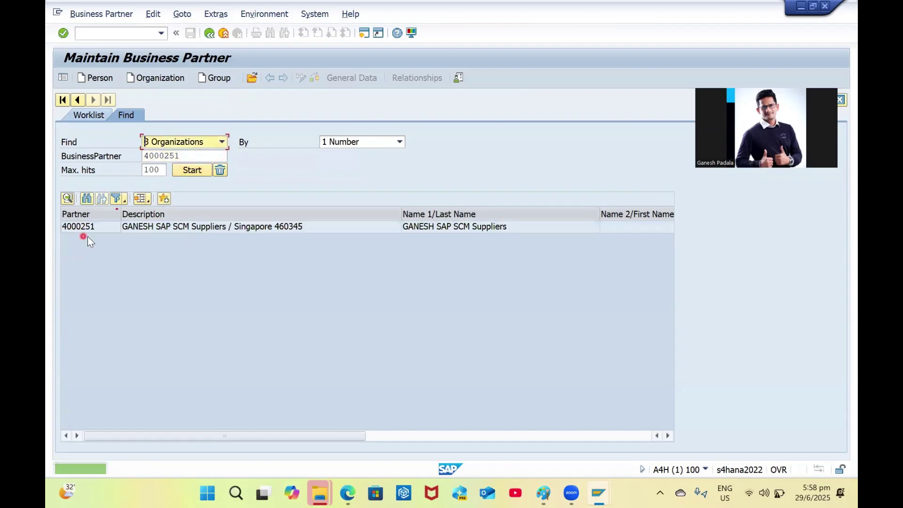
pyautogui.click(82, 227)
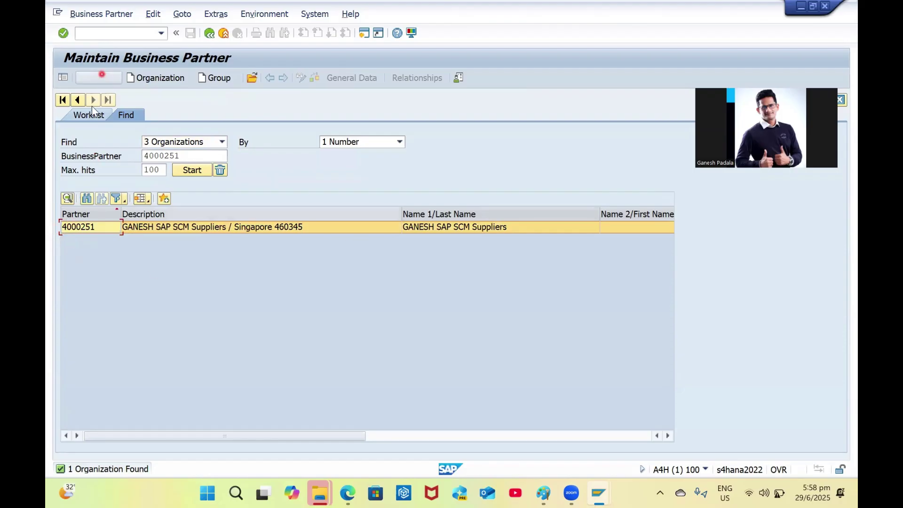
# Step: Start creating a new organization in the BP role FLVN00 Supplier (Fin.Accounting)
pyautogui.click(162, 80)
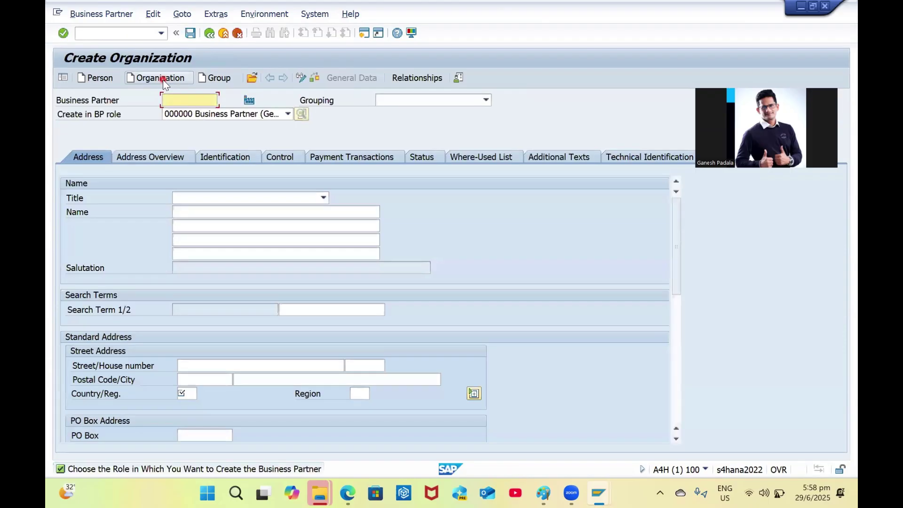
pyautogui.click(181, 131)
pyautogui.click(228, 112)
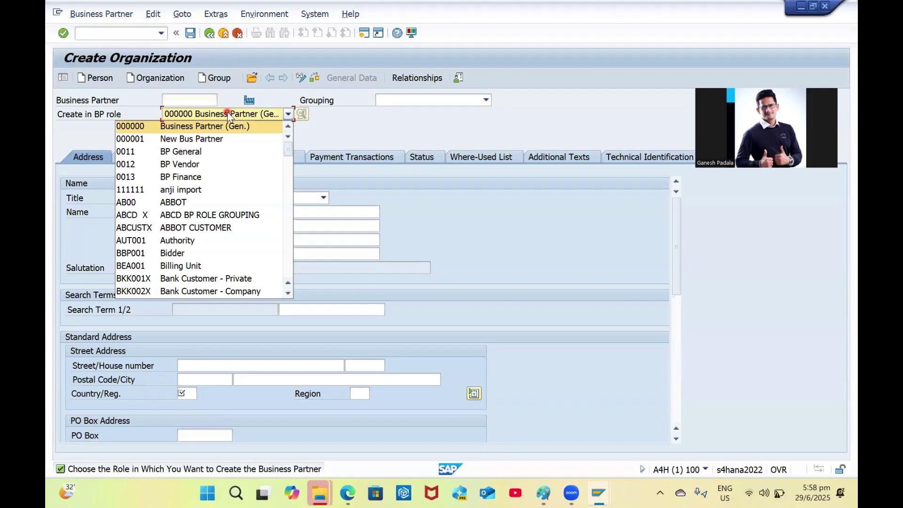
pyautogui.write('flv')
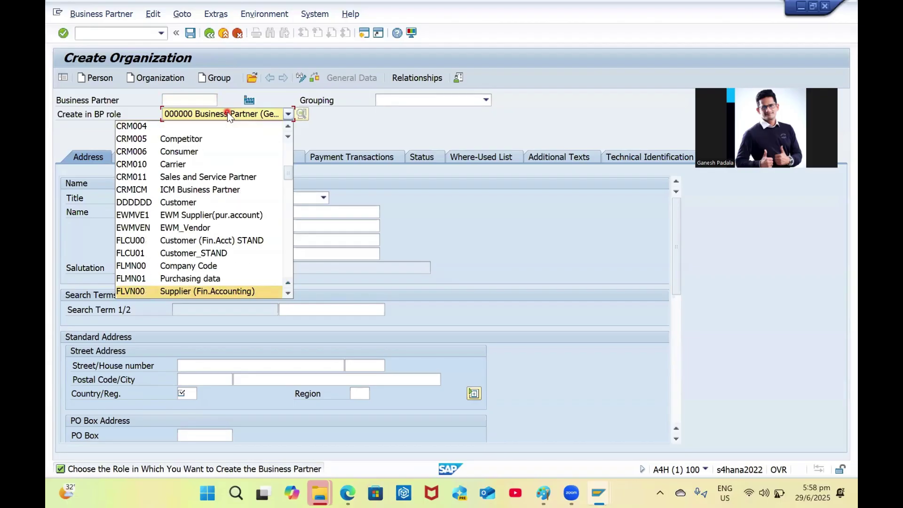
pyautogui.scroll(-2, 207, 221)
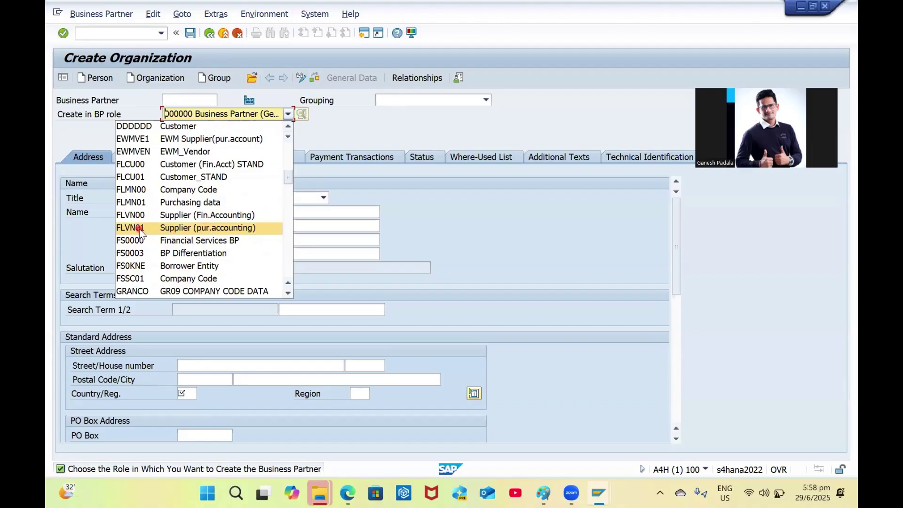
pyautogui.click(175, 218)
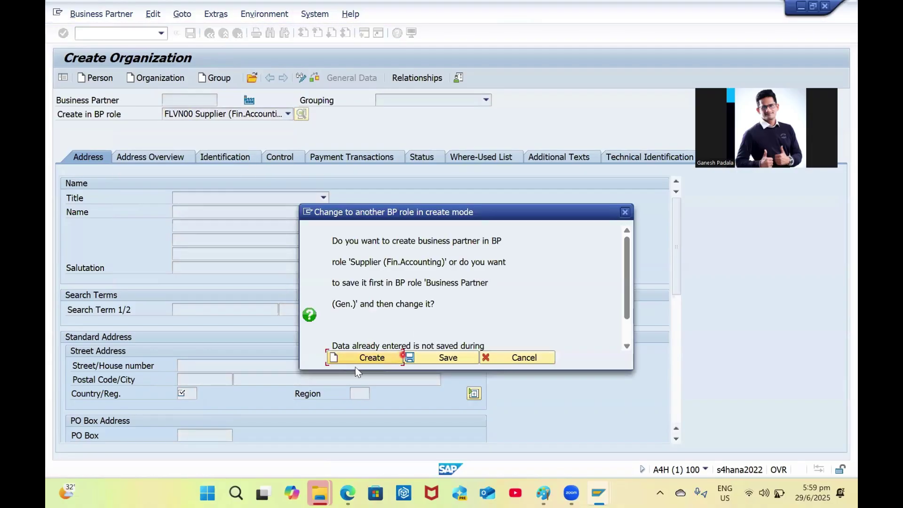
pyautogui.click(379, 360)
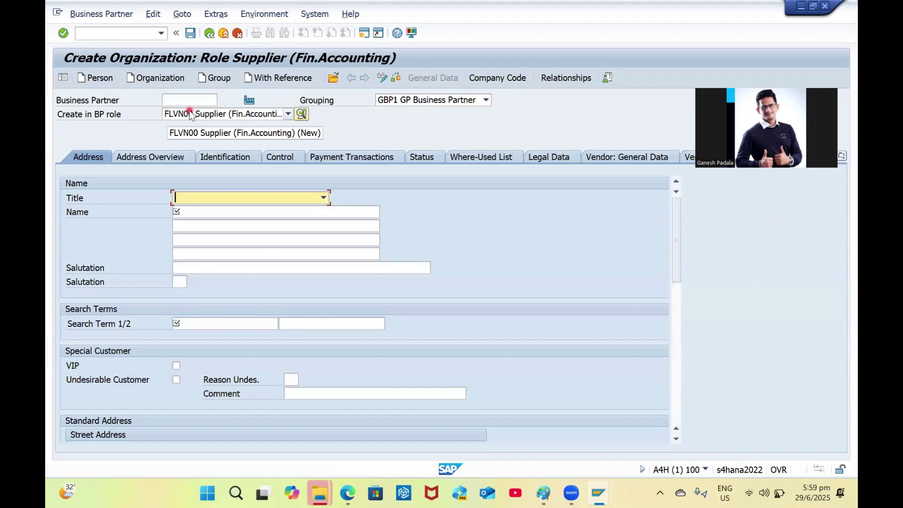
# Step: Create the supplier with reference to the copied business partner, selecting company code NS12 and overwriting the supplier general data
pyautogui.click(273, 81)
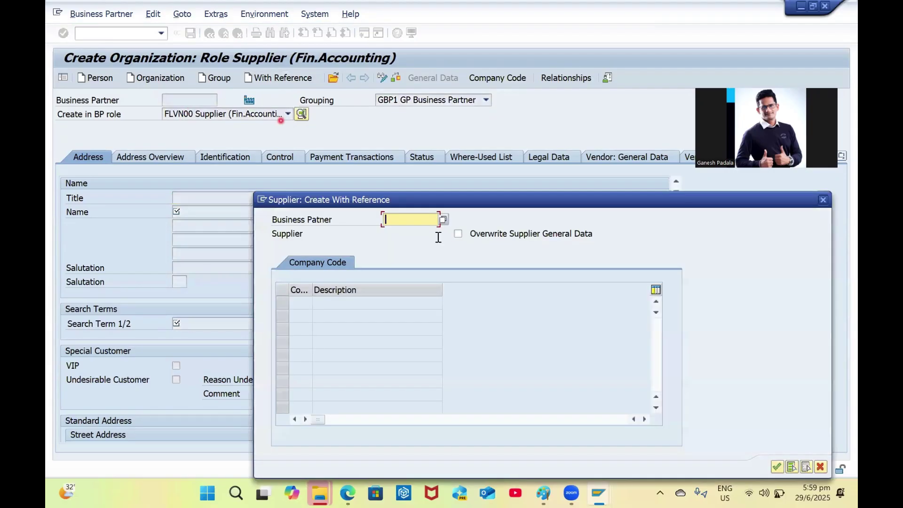
pyautogui.hotkey('ctrl', 'v')
pyautogui.press('Return')
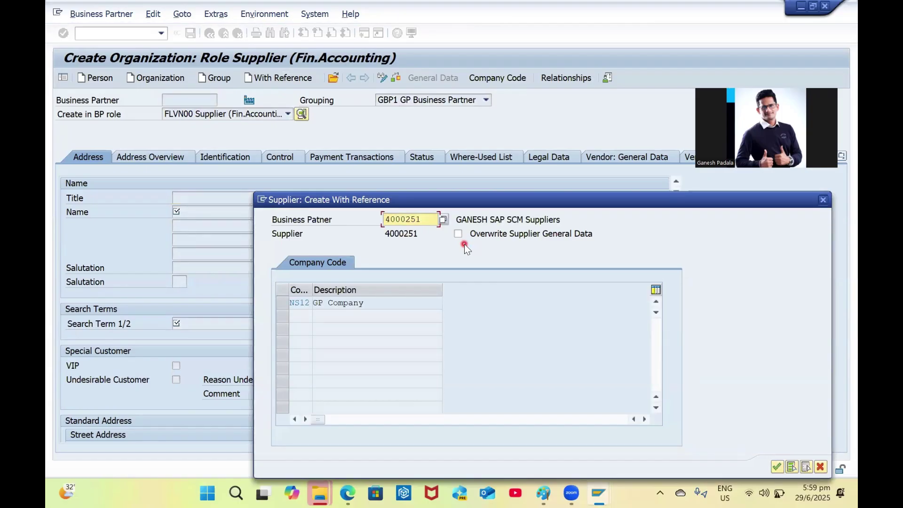
pyautogui.click(285, 303)
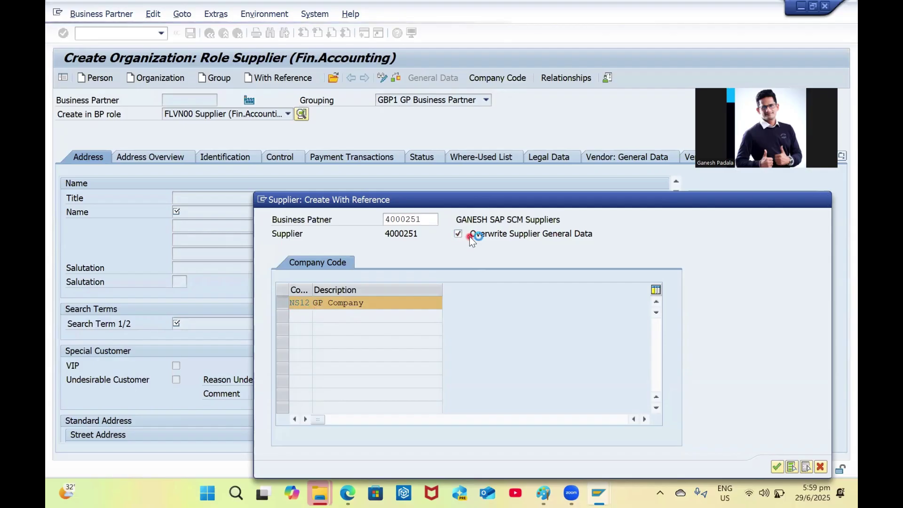
pyautogui.press('F1')
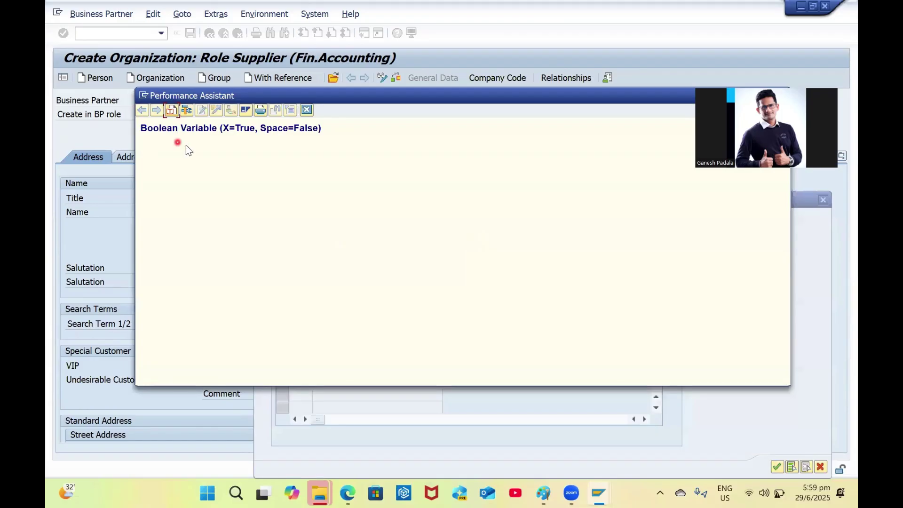
pyautogui.click(307, 109)
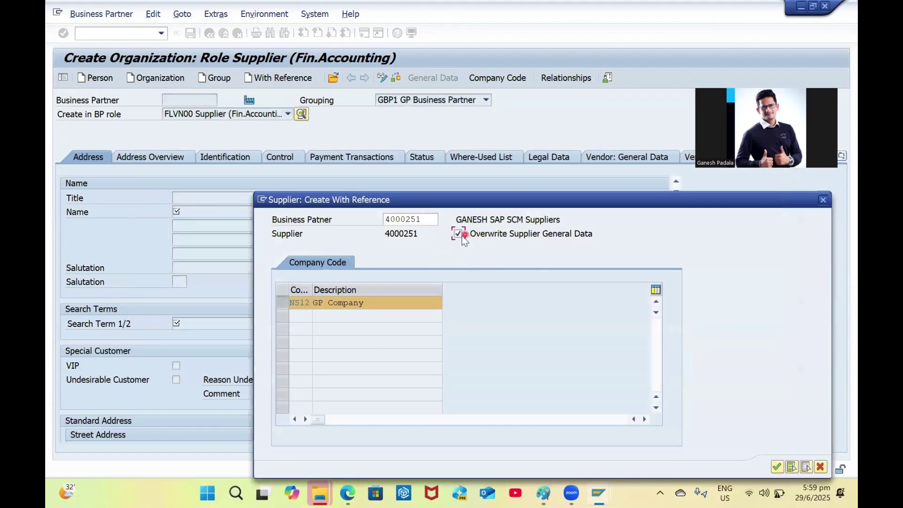
pyautogui.click(778, 467)
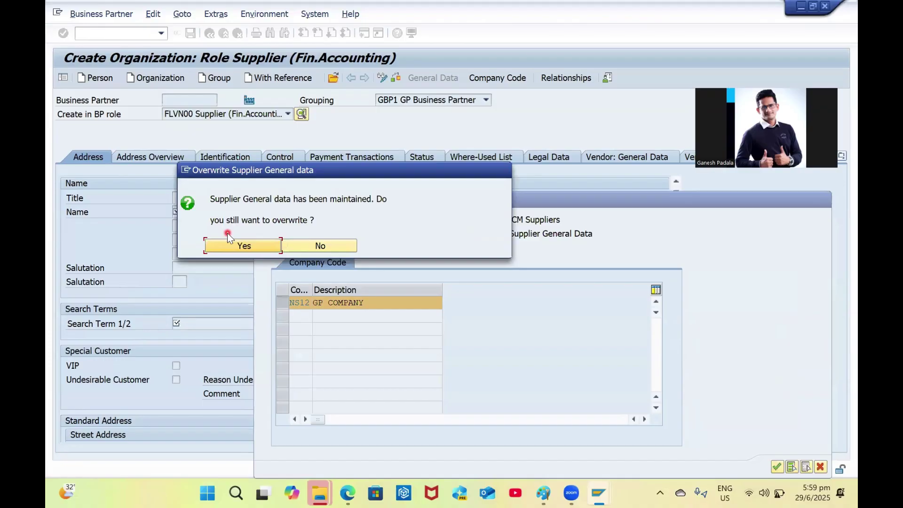
pyautogui.click(252, 245)
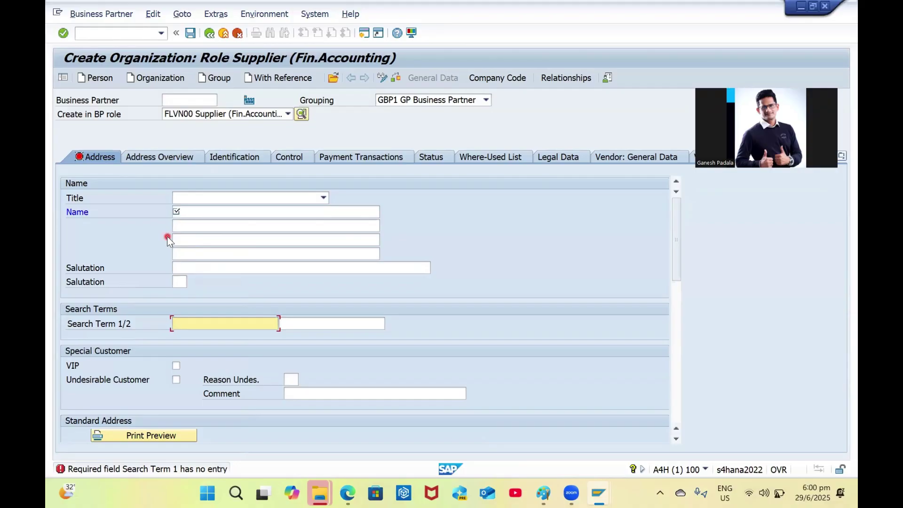
# Step: Enter SAP as the first search term, SAP Gold Partner as the name and 0003 Company as the title
pyautogui.write('SAP')
pyautogui.click(192, 211)
pyautogui.write('SAP')
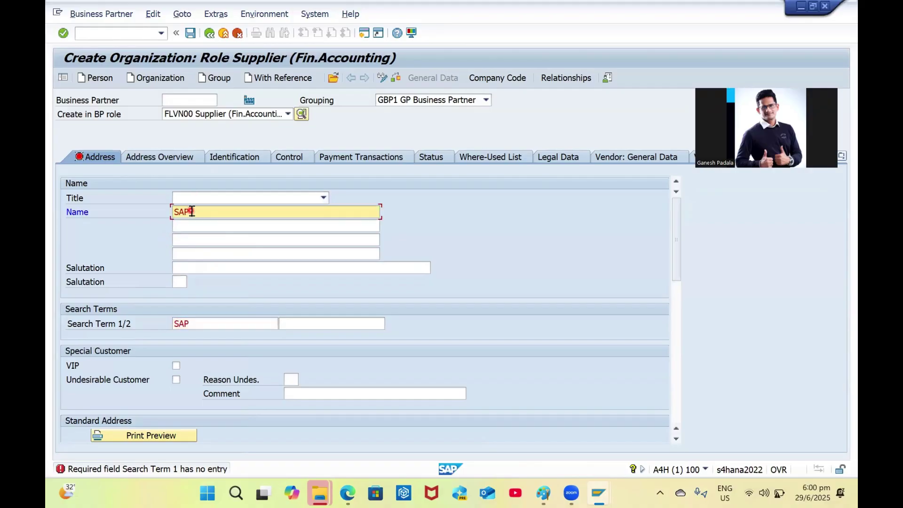
pyautogui.press('capslock')
pyautogui.write('Gold Partner')
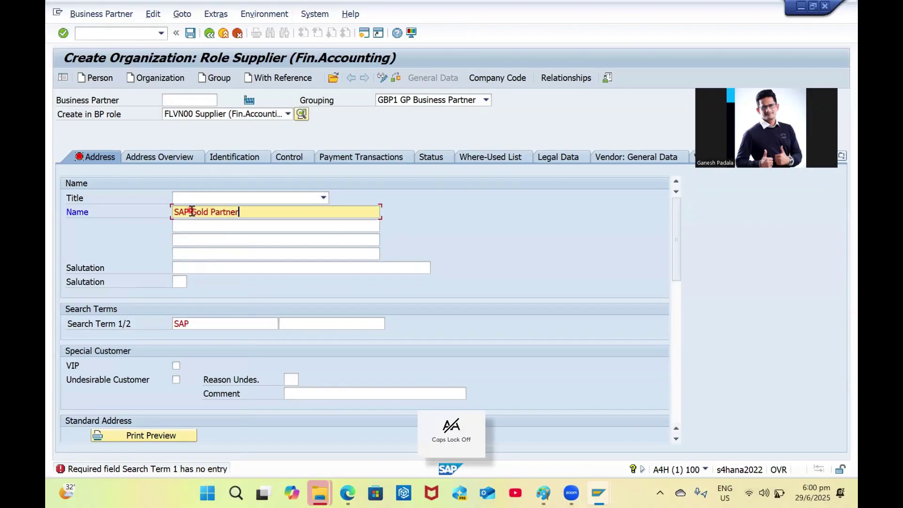
pyautogui.click(205, 198)
pyautogui.click(205, 210)
# Step: Set the country in the supplier's street address to DE (Germany)
pyautogui.scroll(-3, 244, 403)
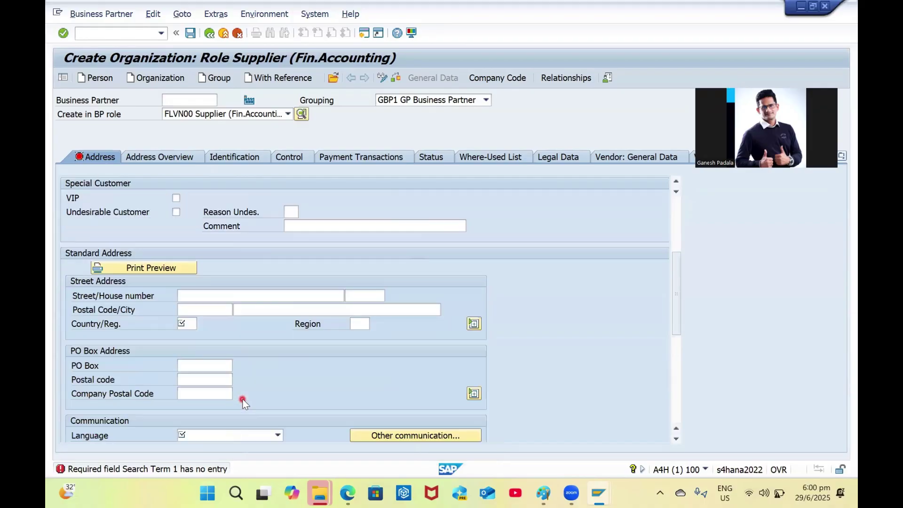
pyautogui.click(195, 324)
pyautogui.write('IN')
pyautogui.press('Return')
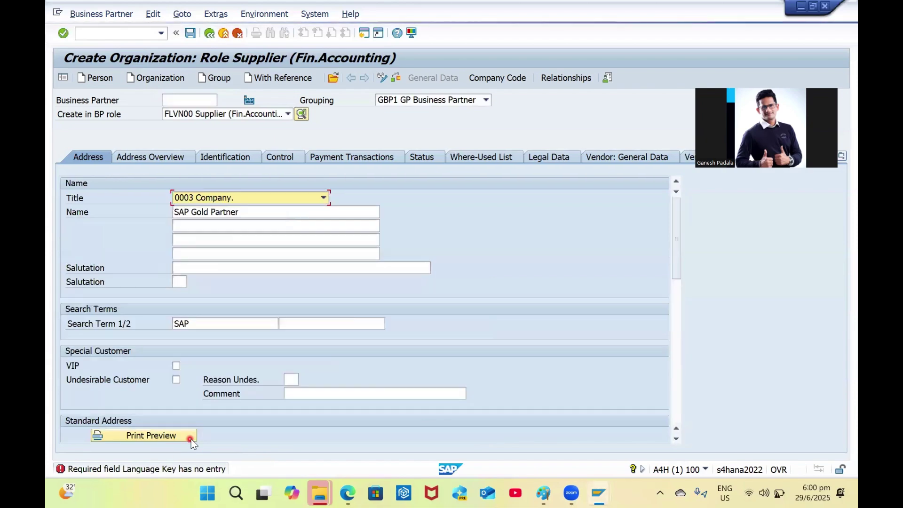
pyautogui.click(191, 440)
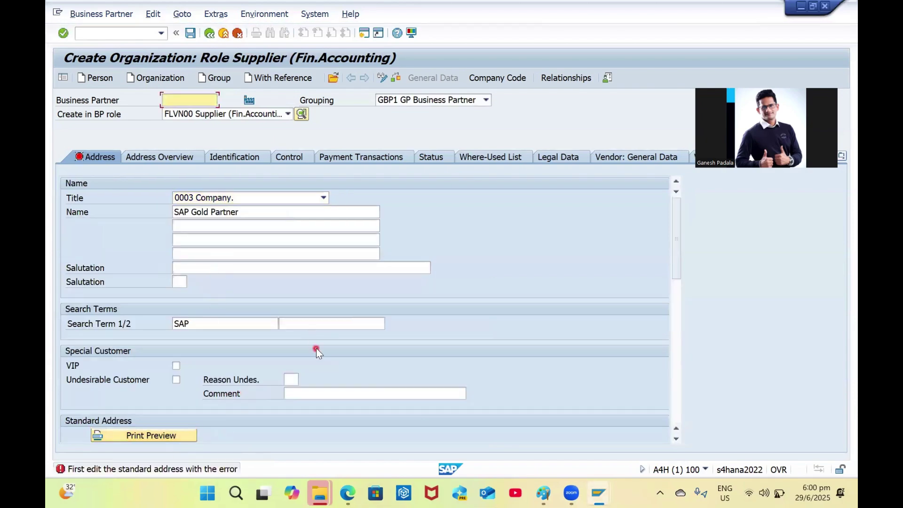
# Step: Set the supplier's communication language to DE German
pyautogui.click(676, 315)
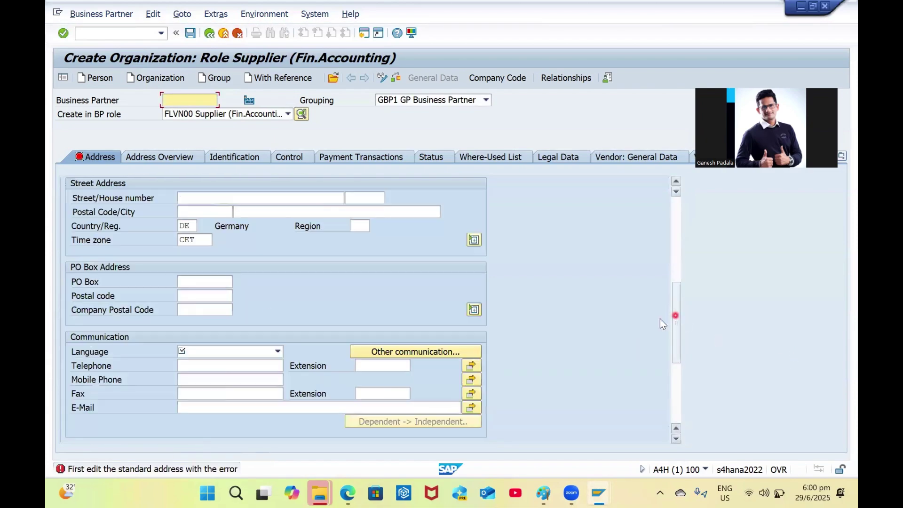
pyautogui.click(202, 352)
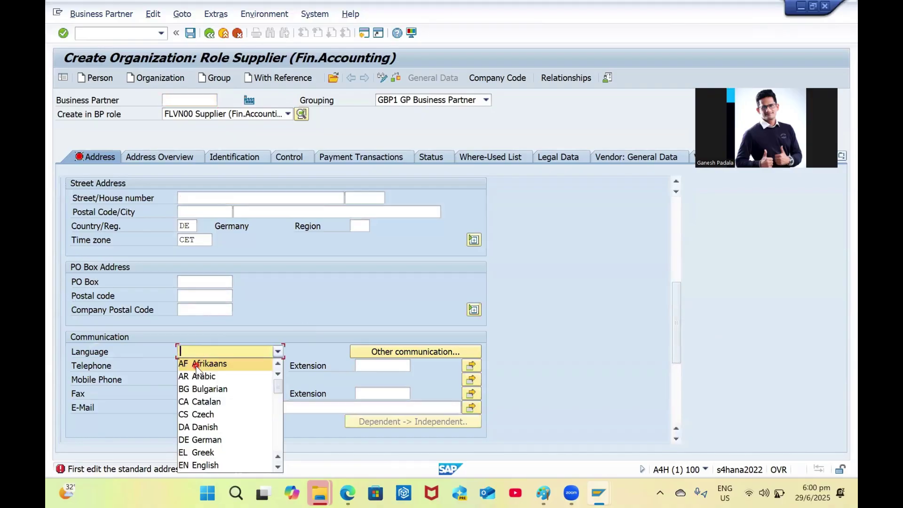
pyautogui.write('en')
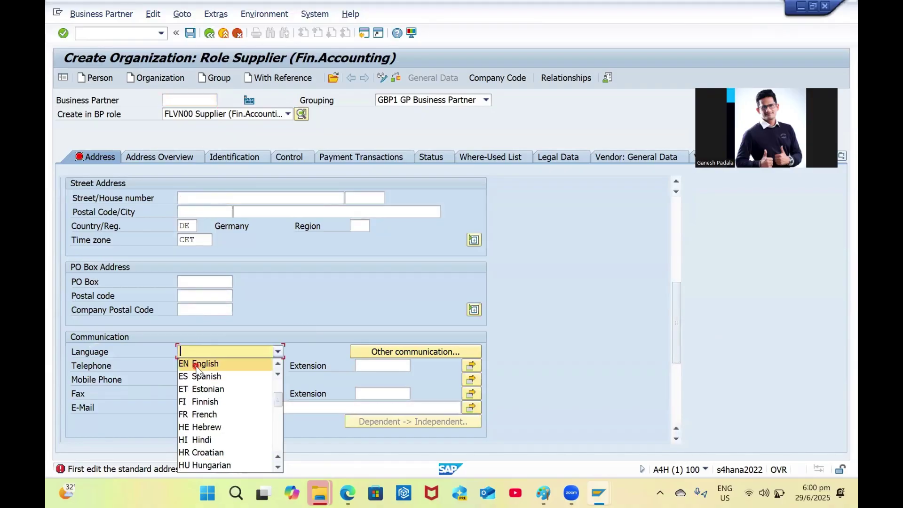
pyautogui.write('re')
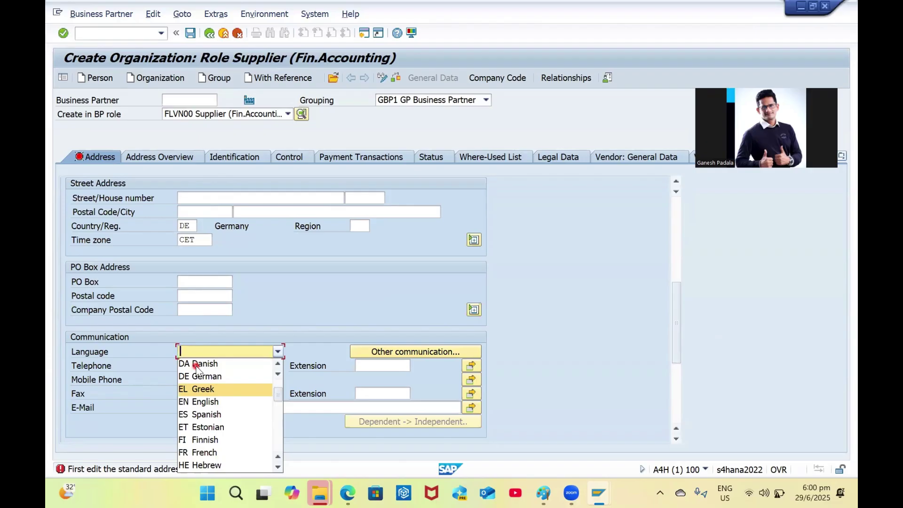
pyautogui.click(200, 376)
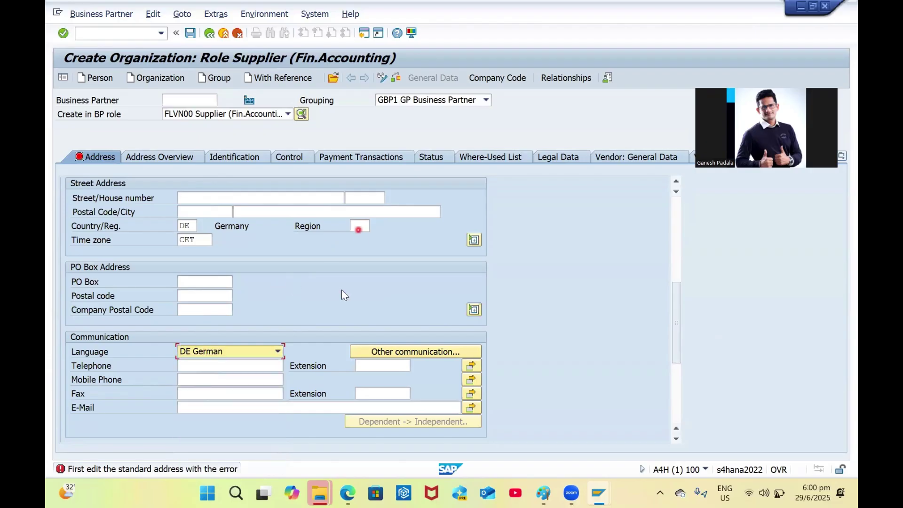
# Step: Review the control data and the company code's account management and payment transactions, and save the new business partner
pyautogui.scroll(5, 342, 296)
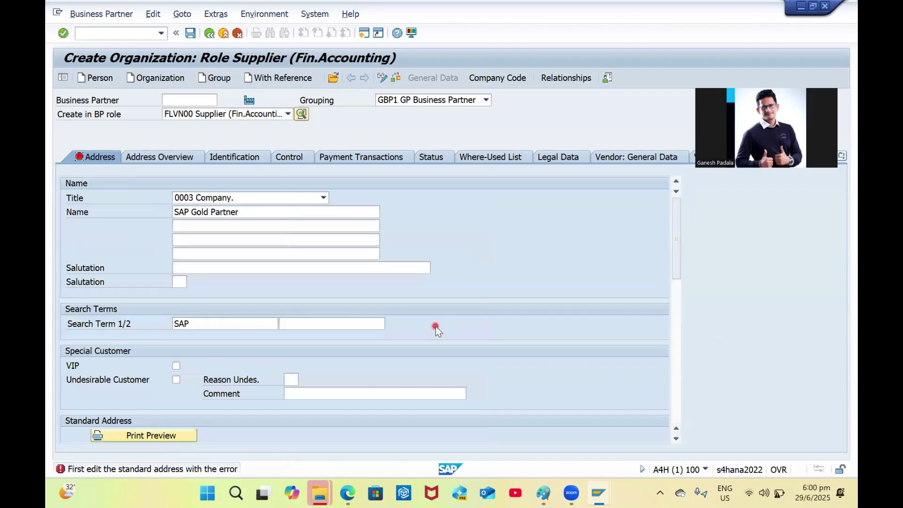
pyautogui.click(286, 162)
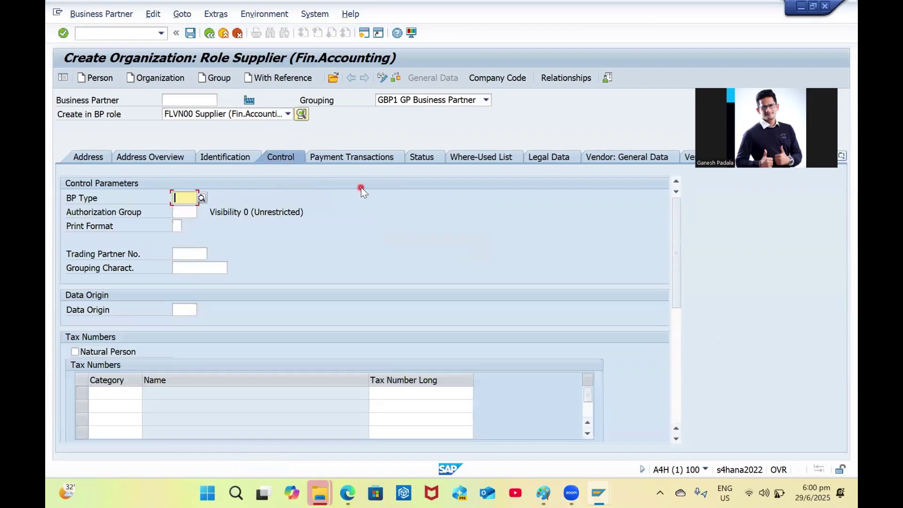
pyautogui.click(503, 78)
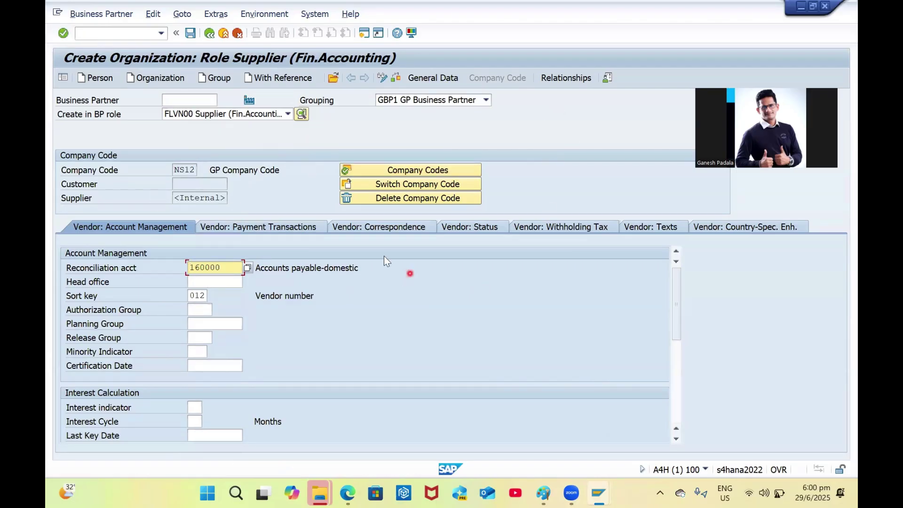
pyautogui.click(254, 231)
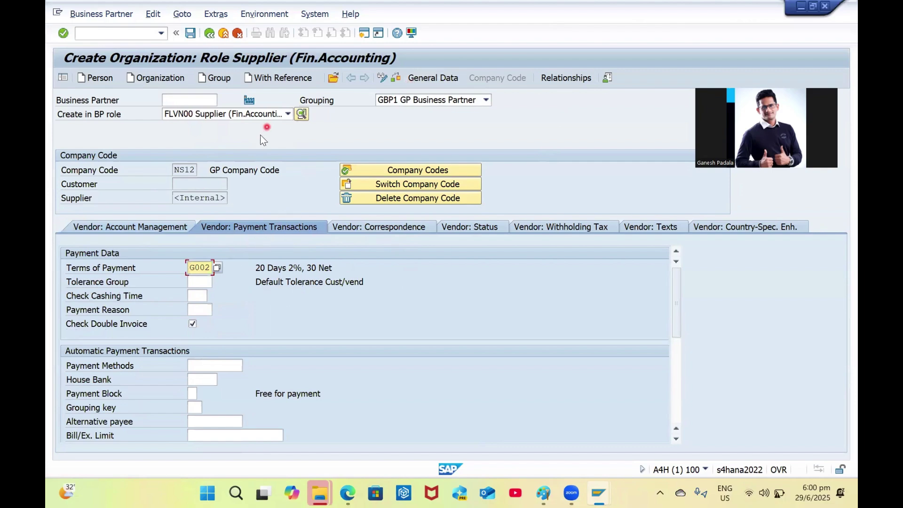
pyautogui.click(193, 36)
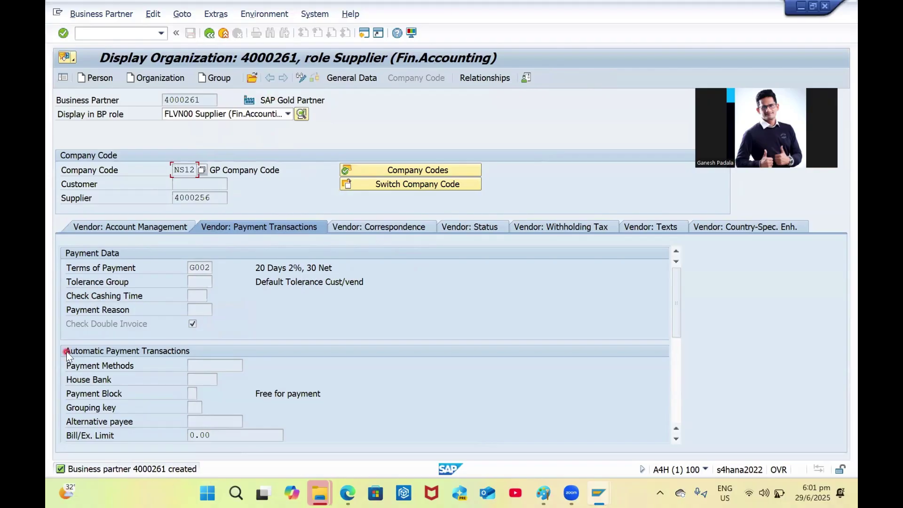
# Step: Check the BP roles available for the saved business partner and switch it from display to change mode
pyautogui.click(285, 114)
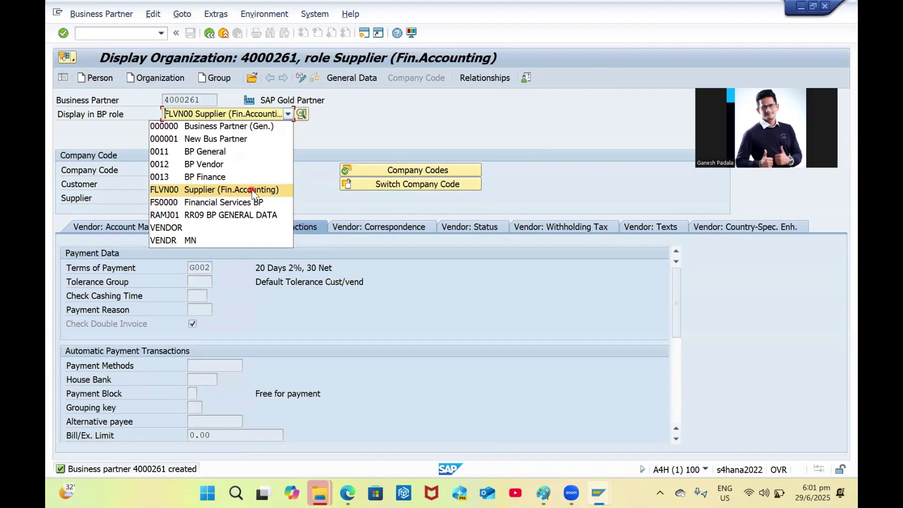
pyautogui.click(380, 123)
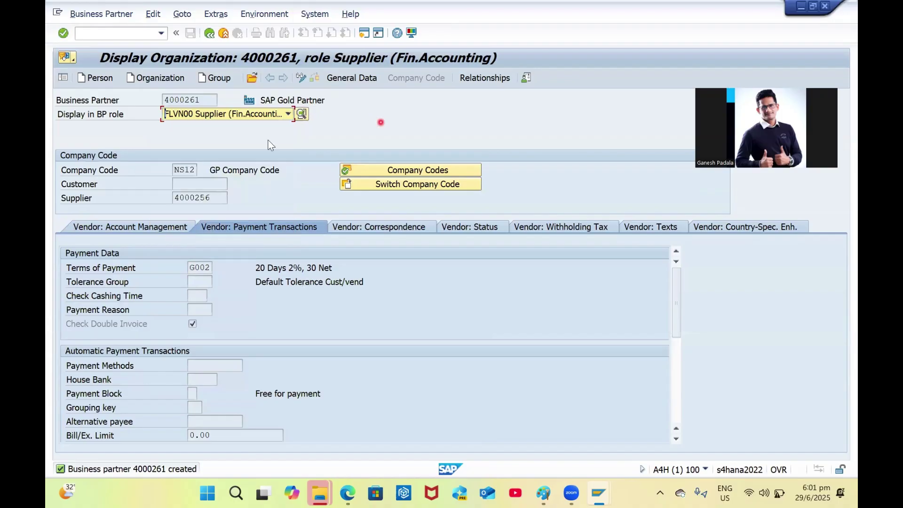
pyautogui.click(102, 15)
pyautogui.click(126, 56)
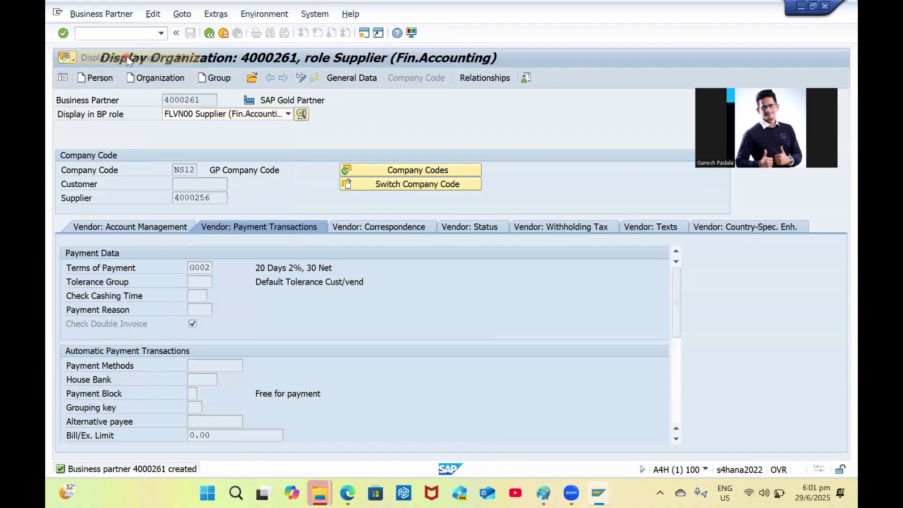
# Step: Switch the business partner to role FLVN01 Supplier (pur.accounting) and enter purchasing organization NS12 in its purchasing data
pyautogui.click(215, 114)
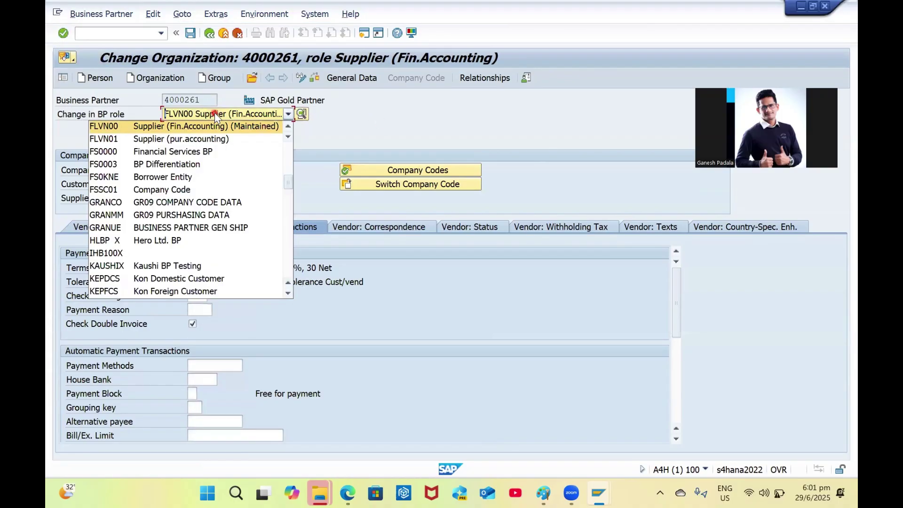
pyautogui.click(205, 139)
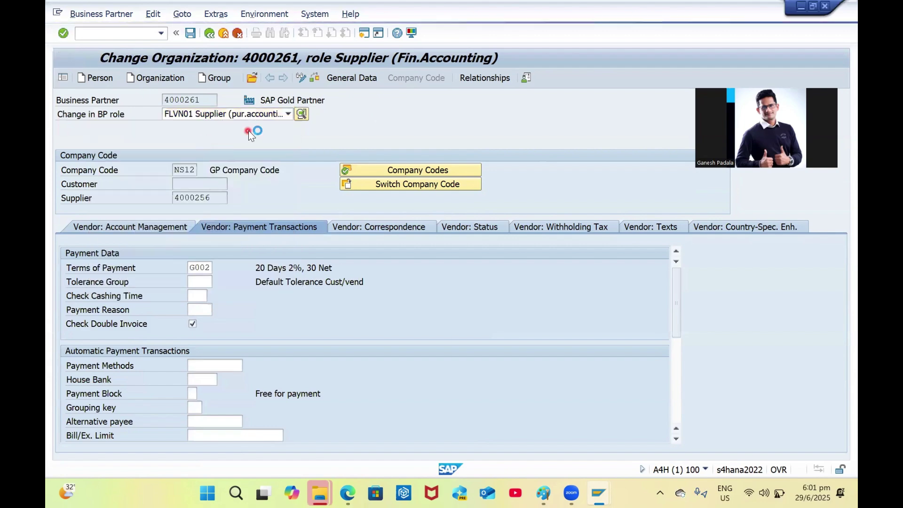
pyautogui.click(498, 80)
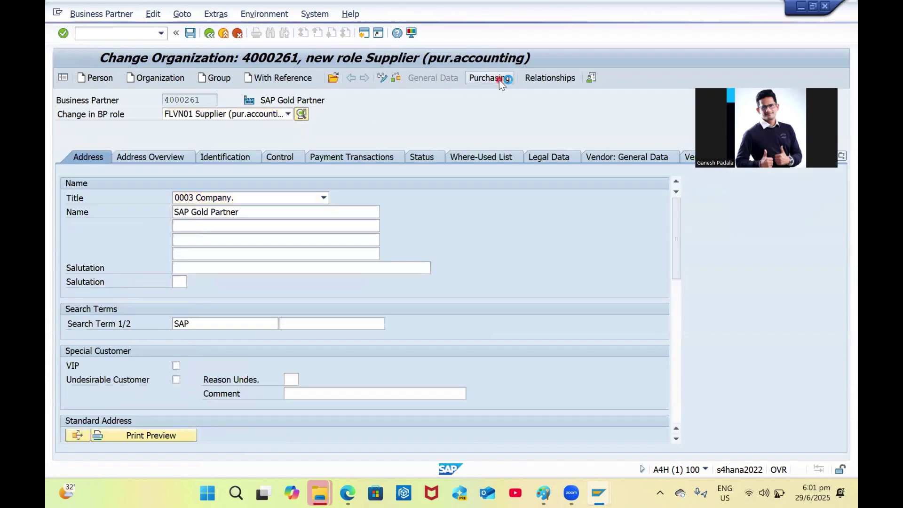
pyautogui.click(188, 172)
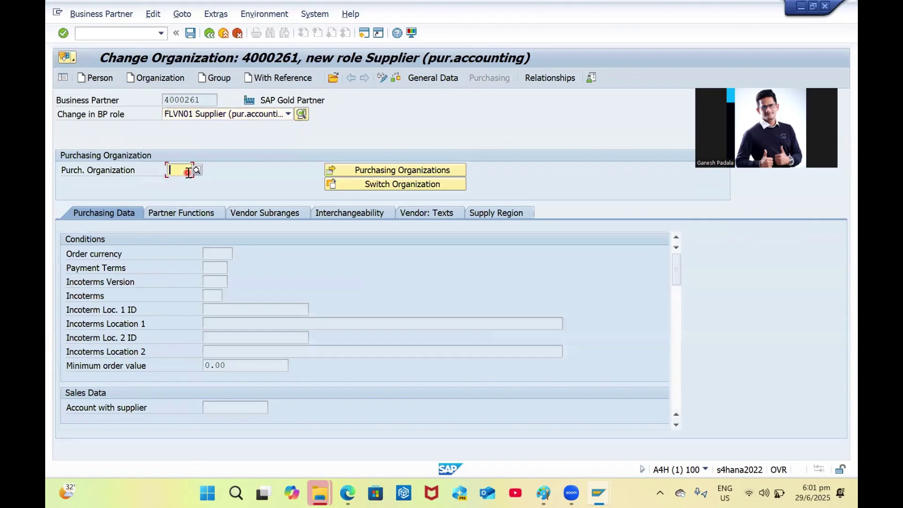
pyautogui.write('ns10')
pyautogui.press('Return')
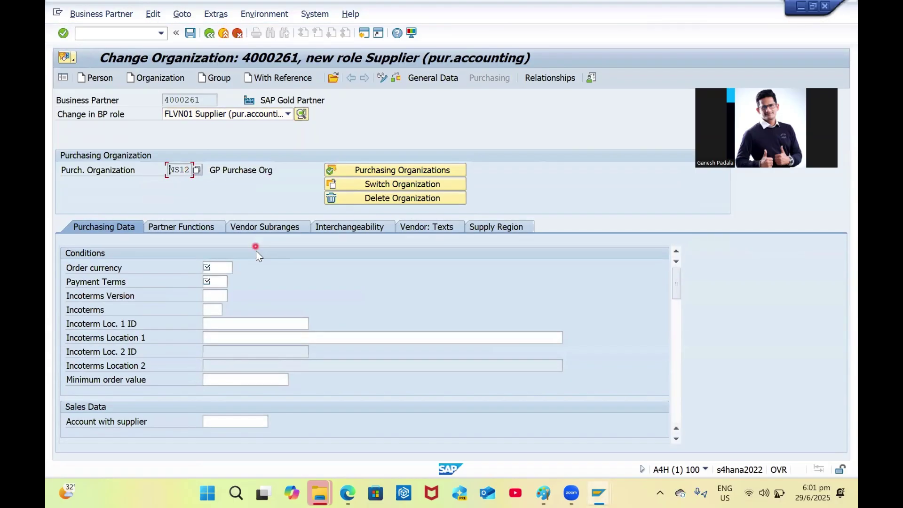
# Step: Copy the purchasing data for purchasing organization NS12 from the existing reference supplier, entering that supplier's business partner number
pyautogui.click(216, 267)
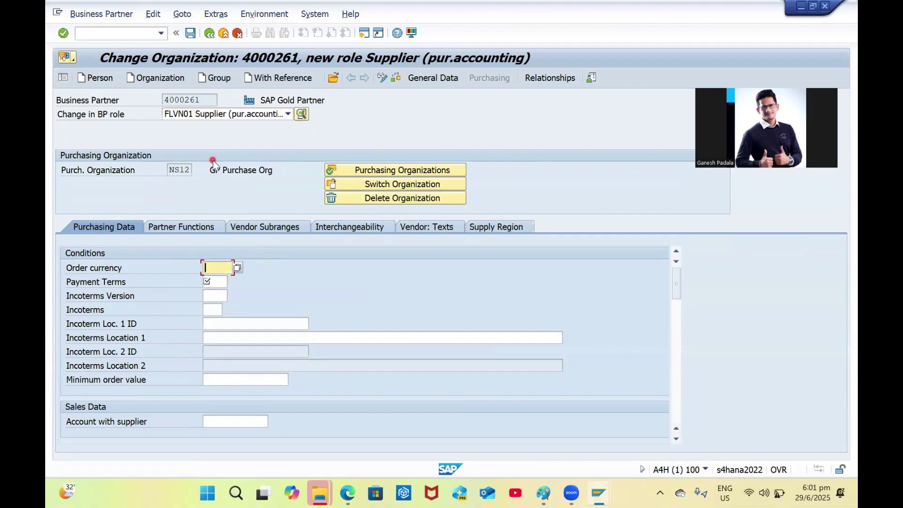
pyautogui.click(240, 115)
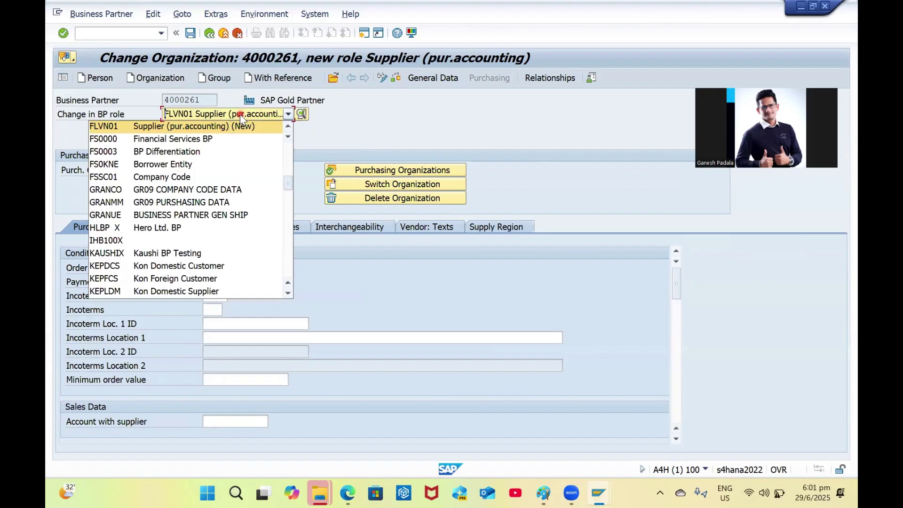
pyautogui.click(286, 80)
pyautogui.click(286, 80)
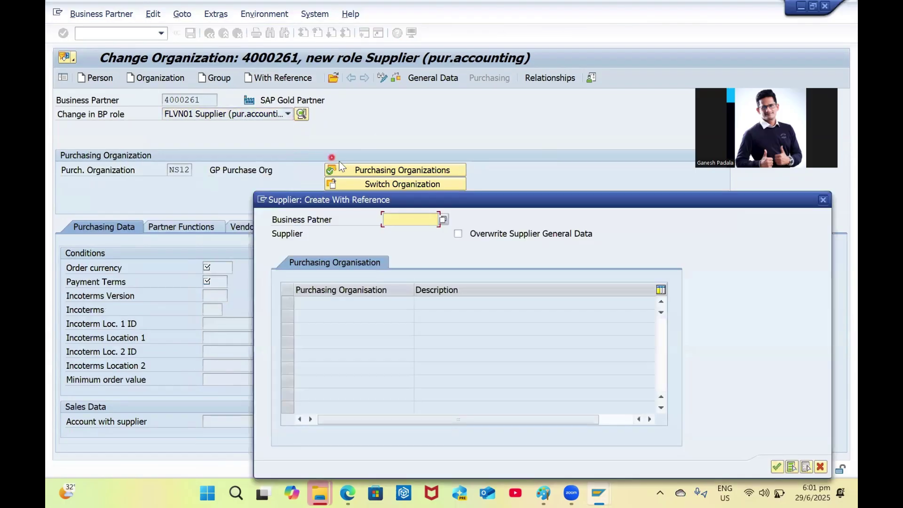
pyautogui.click(402, 221)
pyautogui.write('4000251')
pyautogui.press('Return')
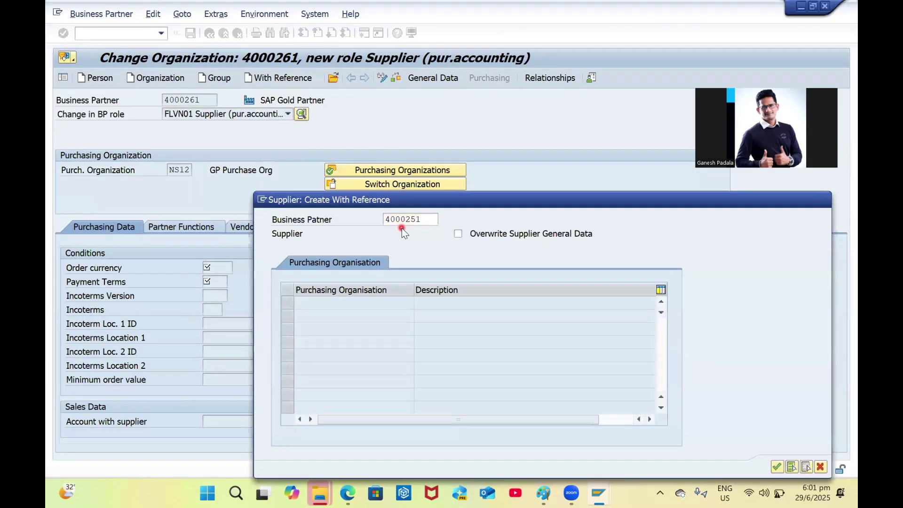
pyautogui.click(289, 304)
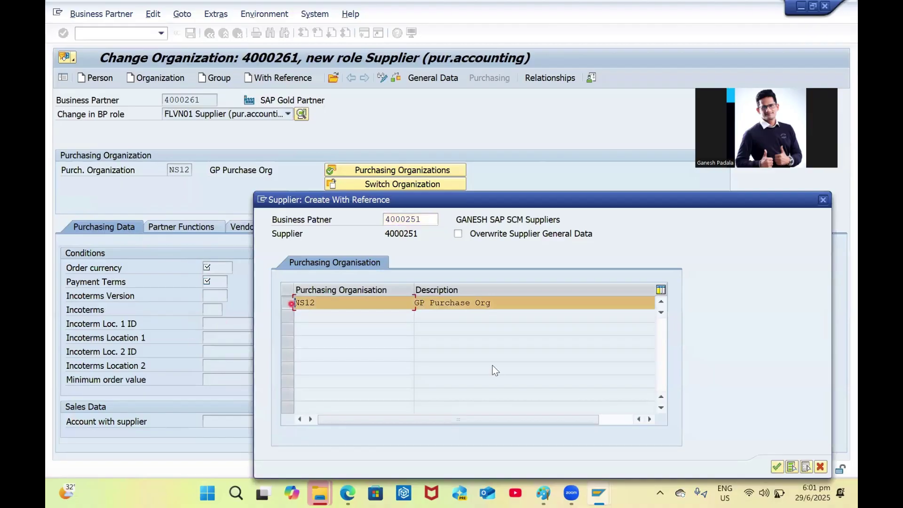
pyautogui.click(776, 467)
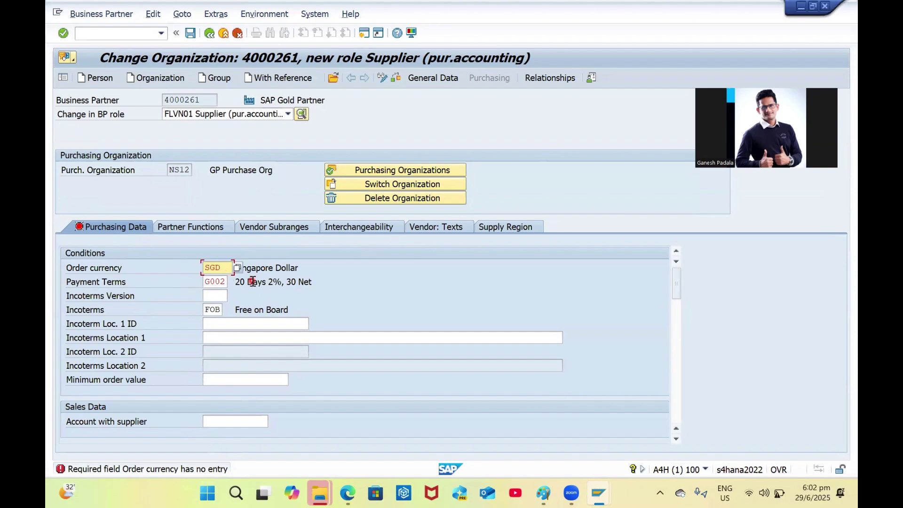
# Step: Set the order currency to EUR, review the purchasing data and vendor subranges, and save the business partner
pyautogui.write('eur')
pyautogui.press('Return')
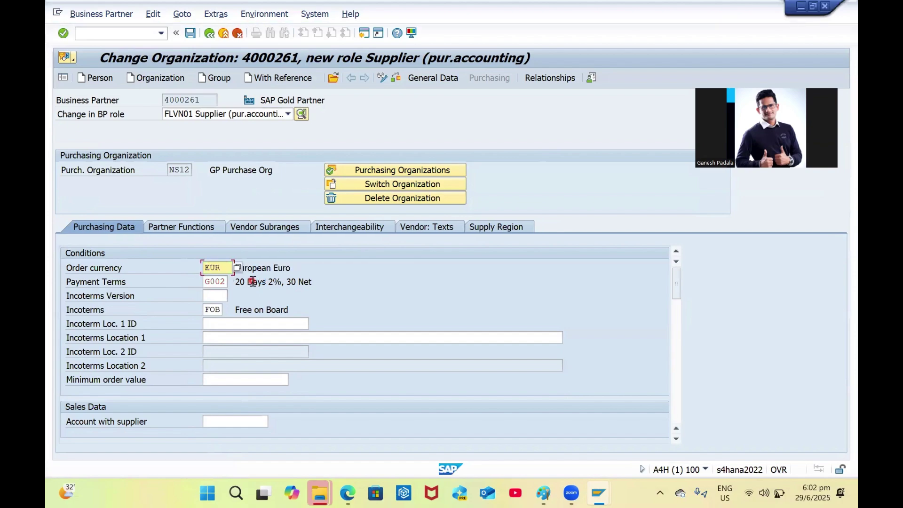
pyautogui.scroll(-4, 242, 312)
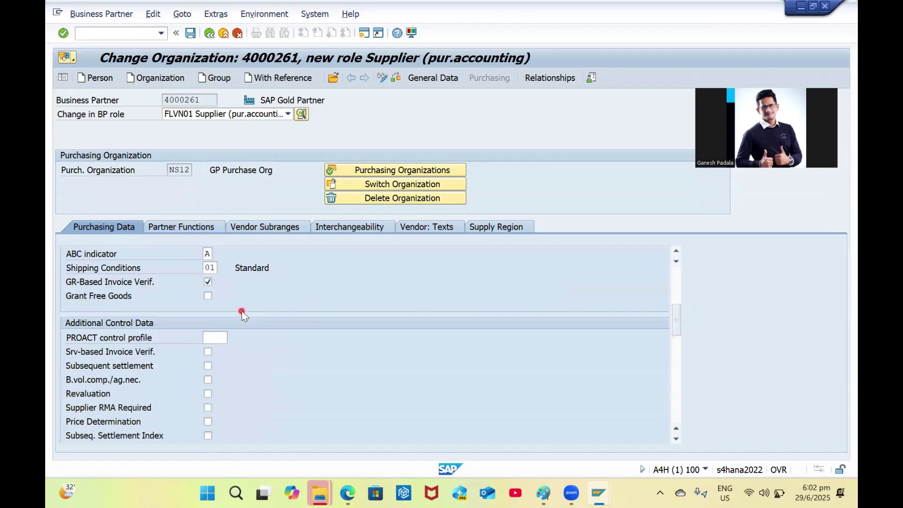
pyautogui.scroll(4, 242, 311)
pyautogui.click(207, 226)
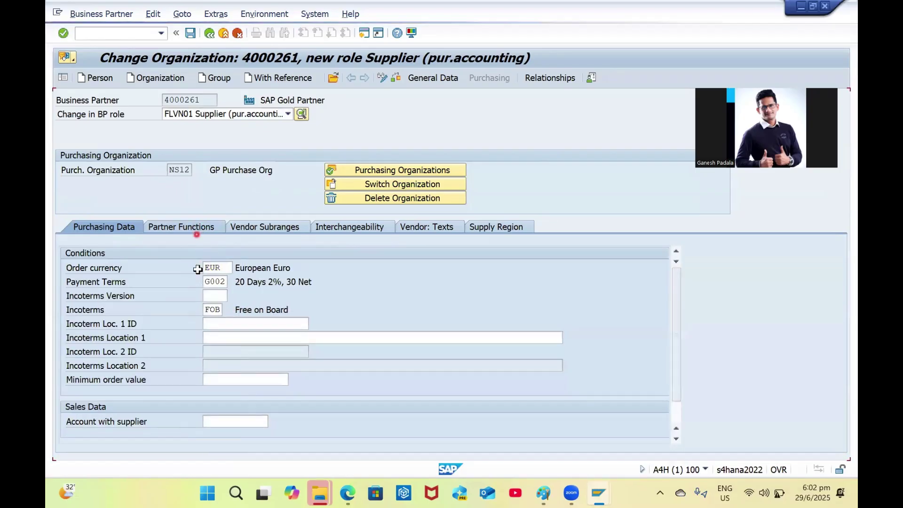
pyautogui.click(261, 231)
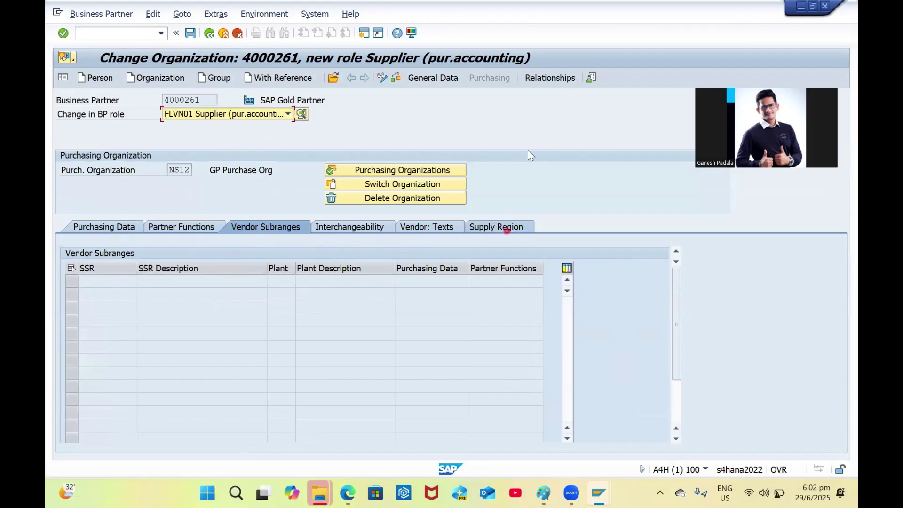
pyautogui.click(193, 35)
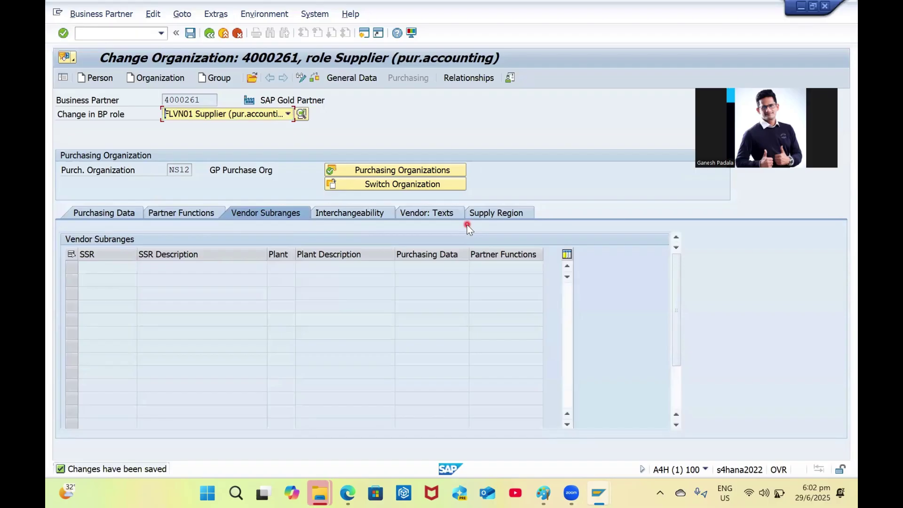
# Step: Leave the business partner transaction and return to the SAP Easy Access screen
pyautogui.click(99, 32)
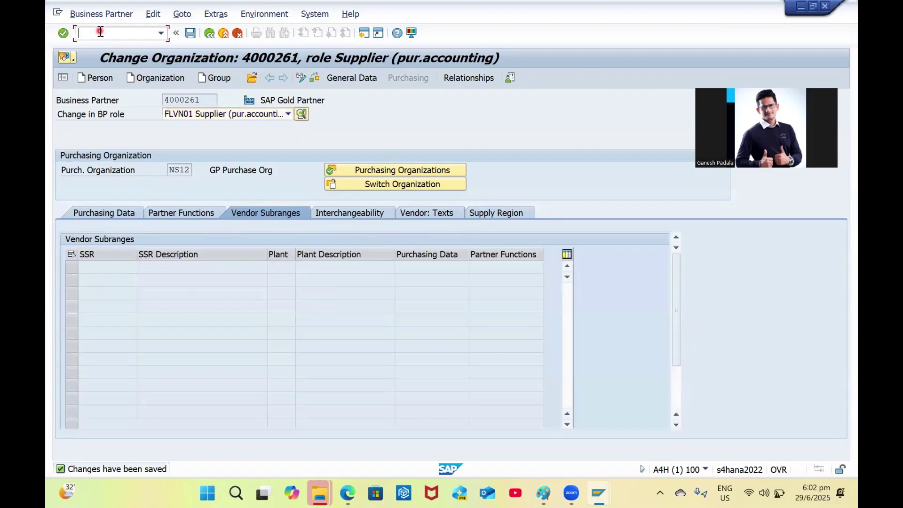
pyautogui.write('/n')
pyautogui.click(609, 490)
pyautogui.doubleClick(83, 34)
pyautogui.click(109, 38)
pyautogui.press('Return')
# Step: Run transaction XK01 and choose to create the business partner as an organization
pyautogui.write('XK01')
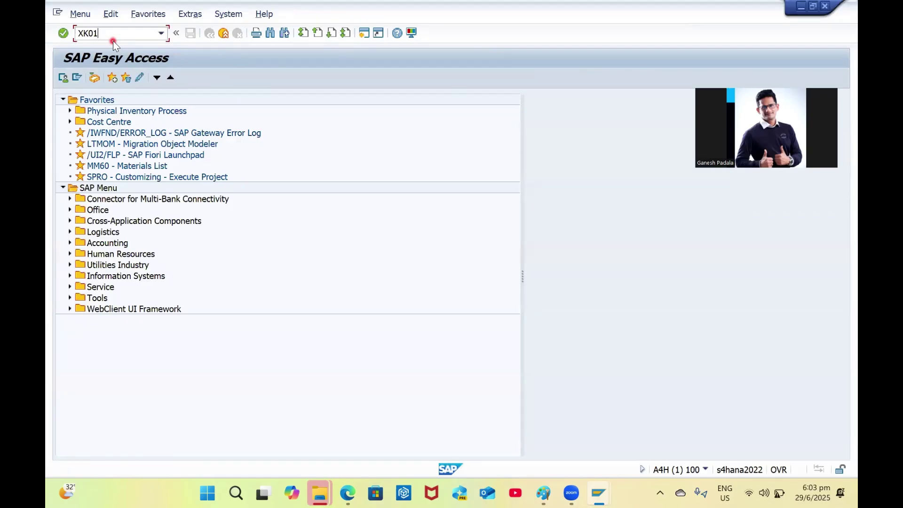
pyautogui.press('Return')
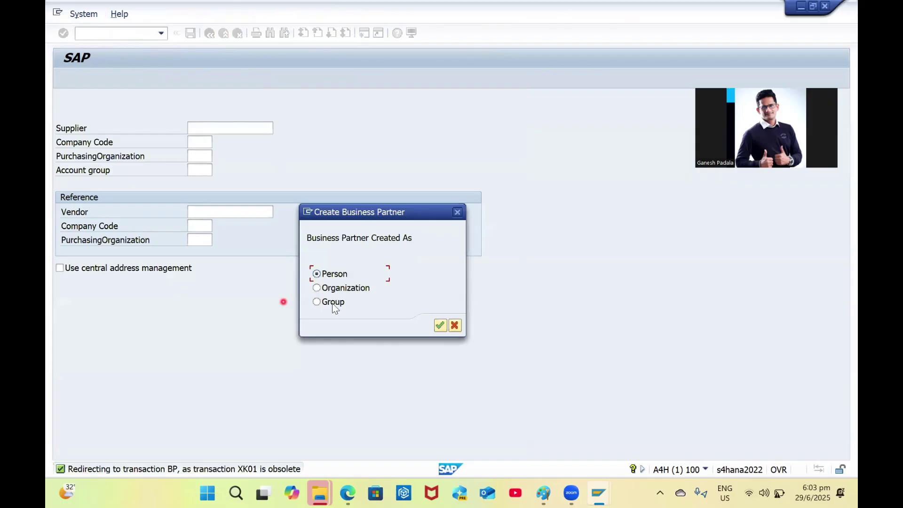
pyautogui.click(336, 288)
pyautogui.click(445, 326)
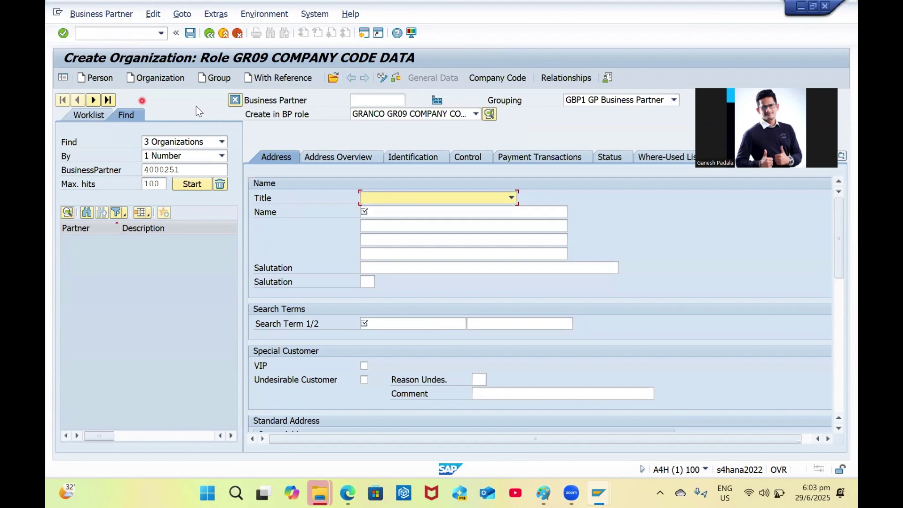
# Step: Look through the BP roles available for creating the new organization, including the supplier roles, without changing the role
pyautogui.click(413, 114)
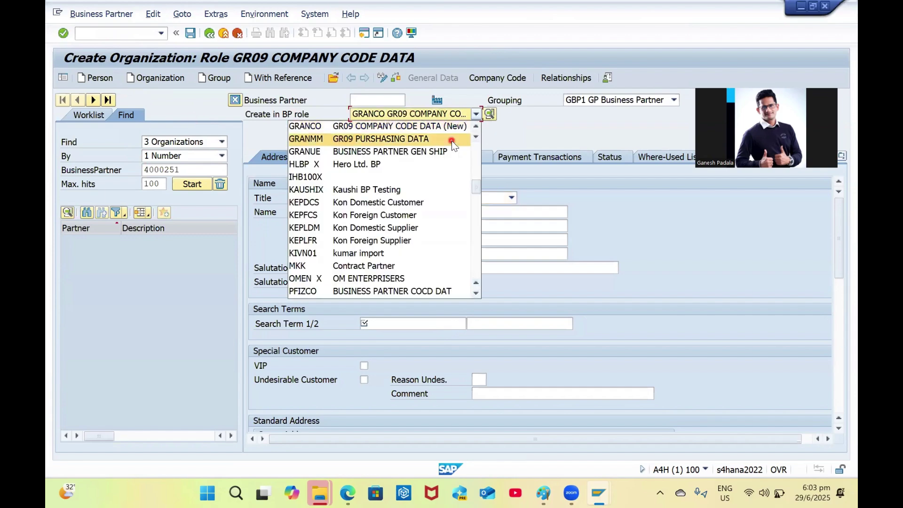
pyautogui.scroll(1, 452, 141)
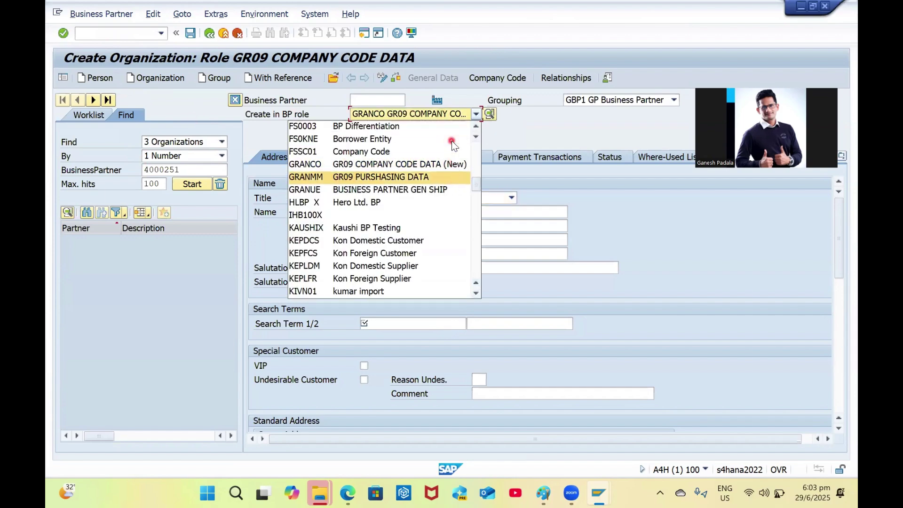
pyautogui.click(530, 129)
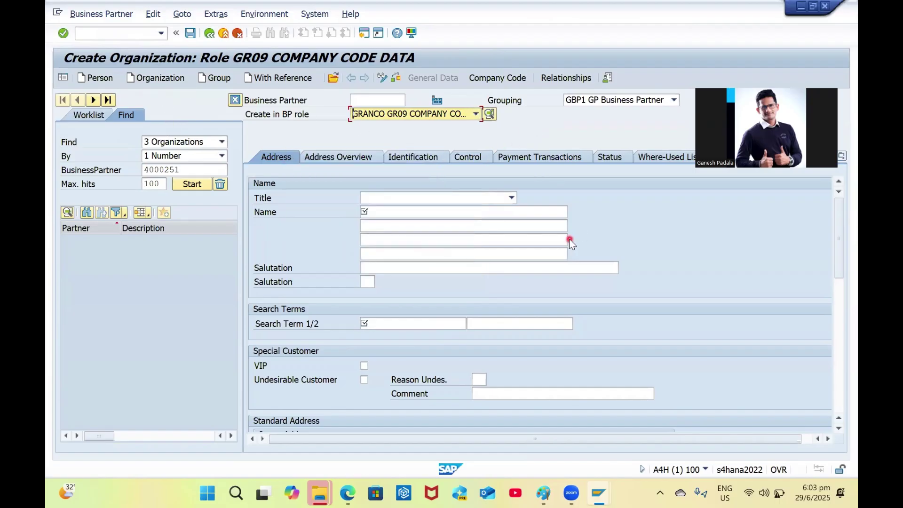
pyautogui.click(562, 225)
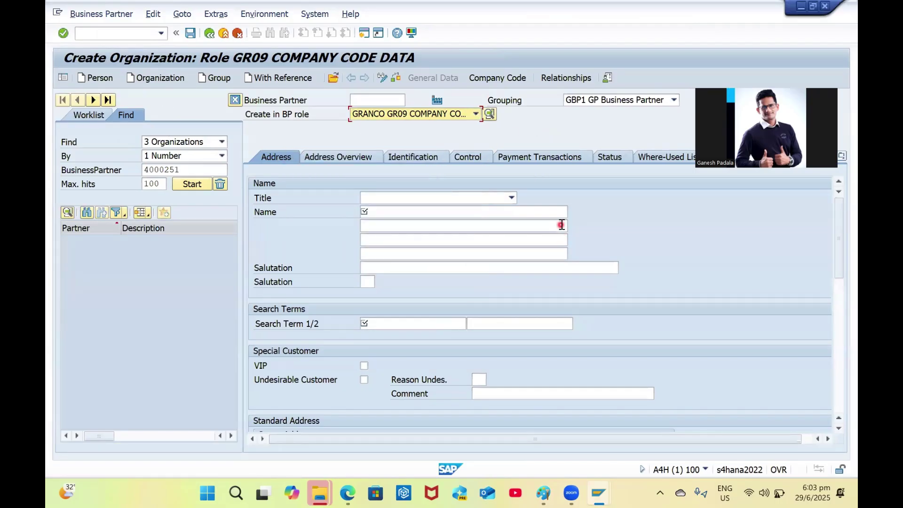
pyautogui.click(382, 118)
pyautogui.scroll(3, 382, 120)
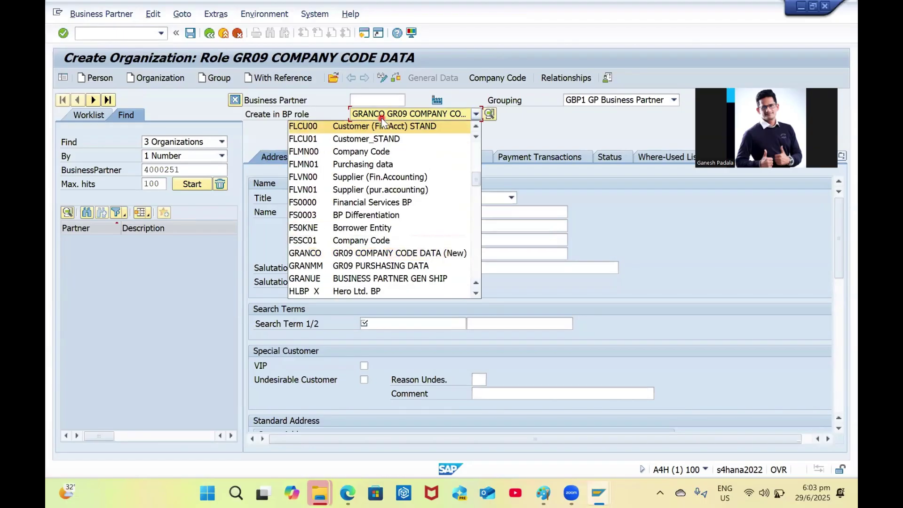
pyautogui.click(551, 125)
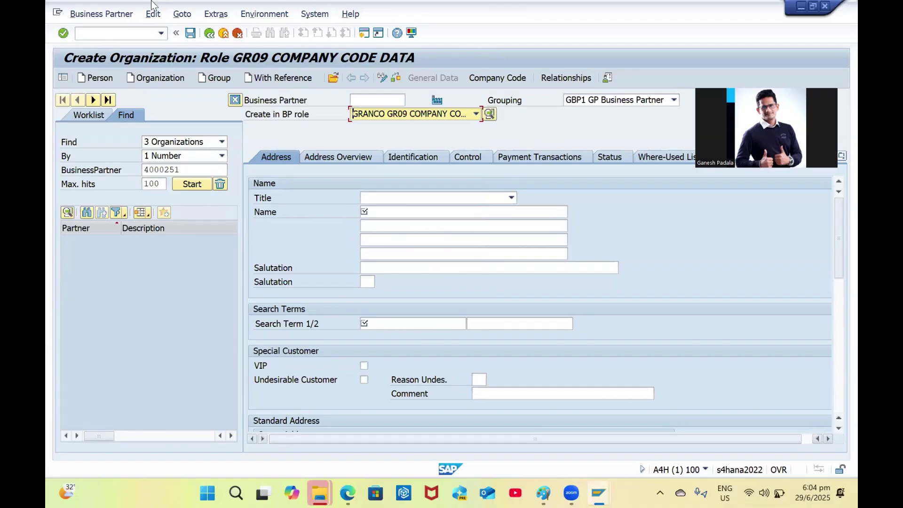
pyautogui.click(505, 281)
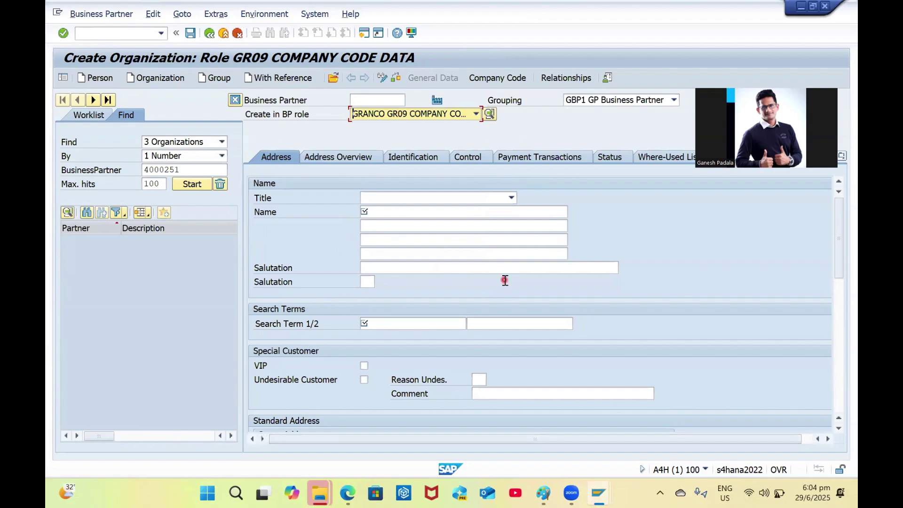